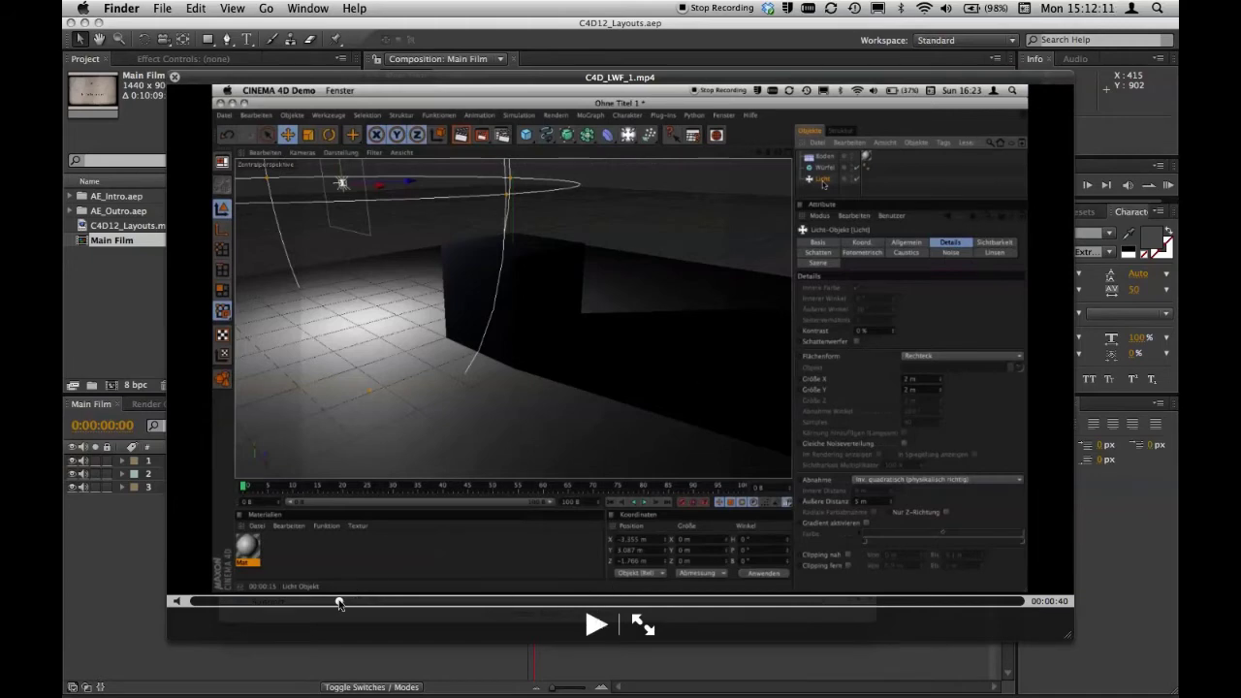
Scrub the C4D_LWF_1.mp4 Quick Look preview ahead, back to the Rendertalk title, then to about 0:07
left_click_drag(339, 602, 902, 615)
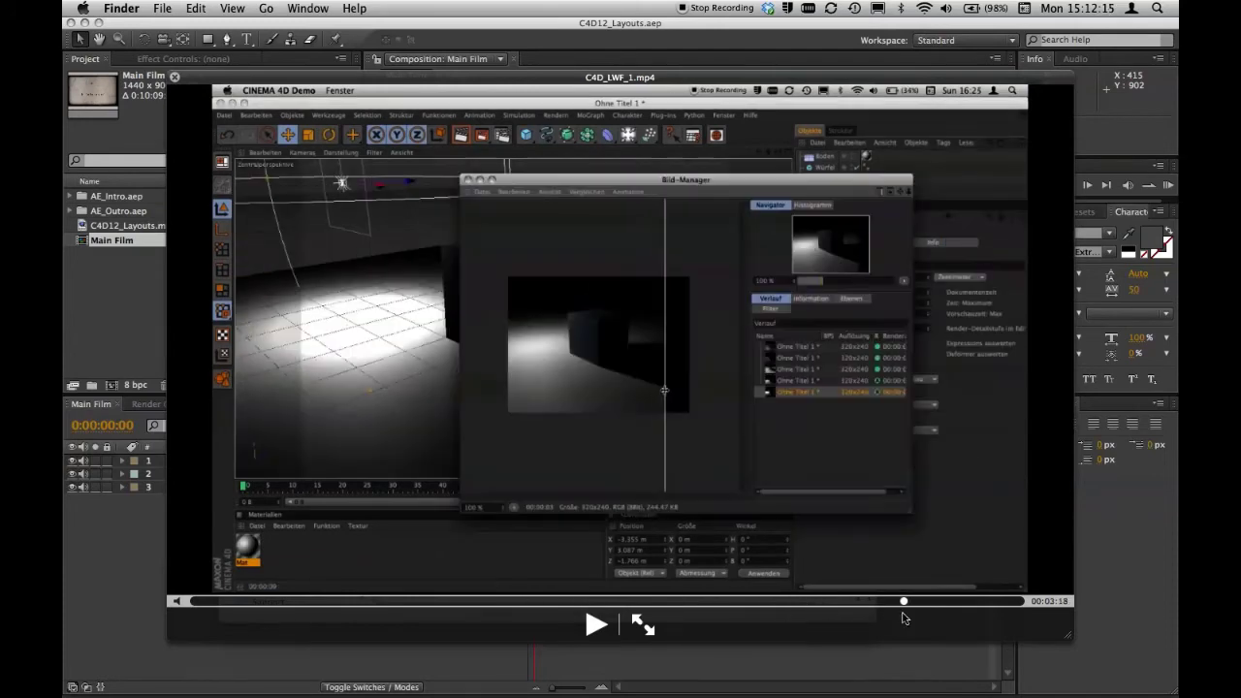
mouse_move(902, 603)
left_mouse_down()
mouse_move(973, 608)
mouse_move(570, 597)
mouse_move(186, 609)
mouse_move(198, 609)
left_mouse_up()
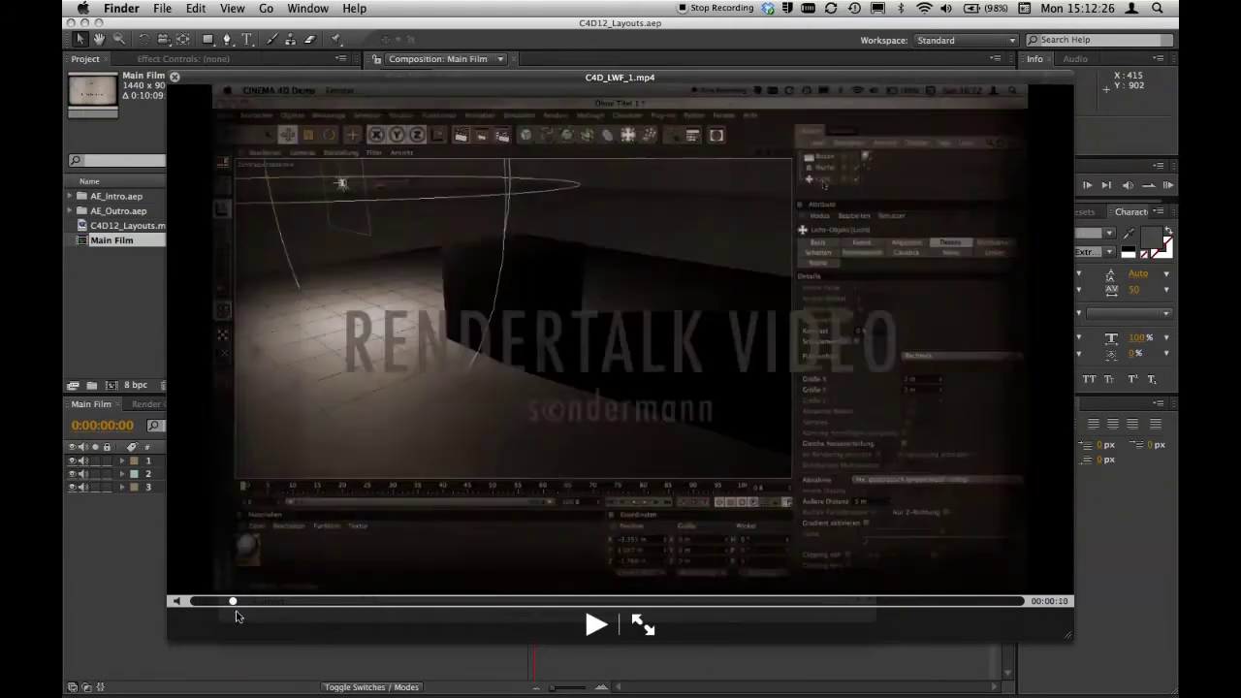
mouse_move(198, 609)
left_mouse_down()
mouse_move(1019, 646)
mouse_move(997, 640)
mouse_move(993, 611)
mouse_move(1028, 623)
mouse_move(523, 576)
mouse_move(193, 602)
mouse_move(218, 612)
left_mouse_up()
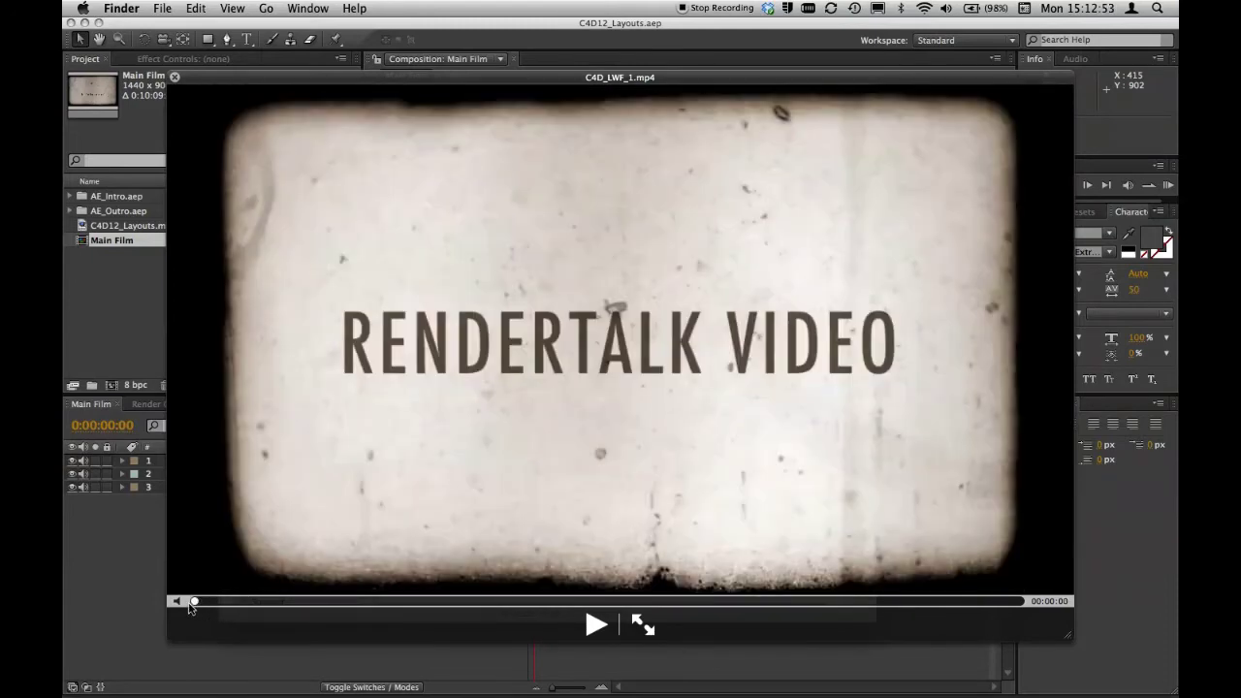
left_click_drag(191, 607, 225, 617)
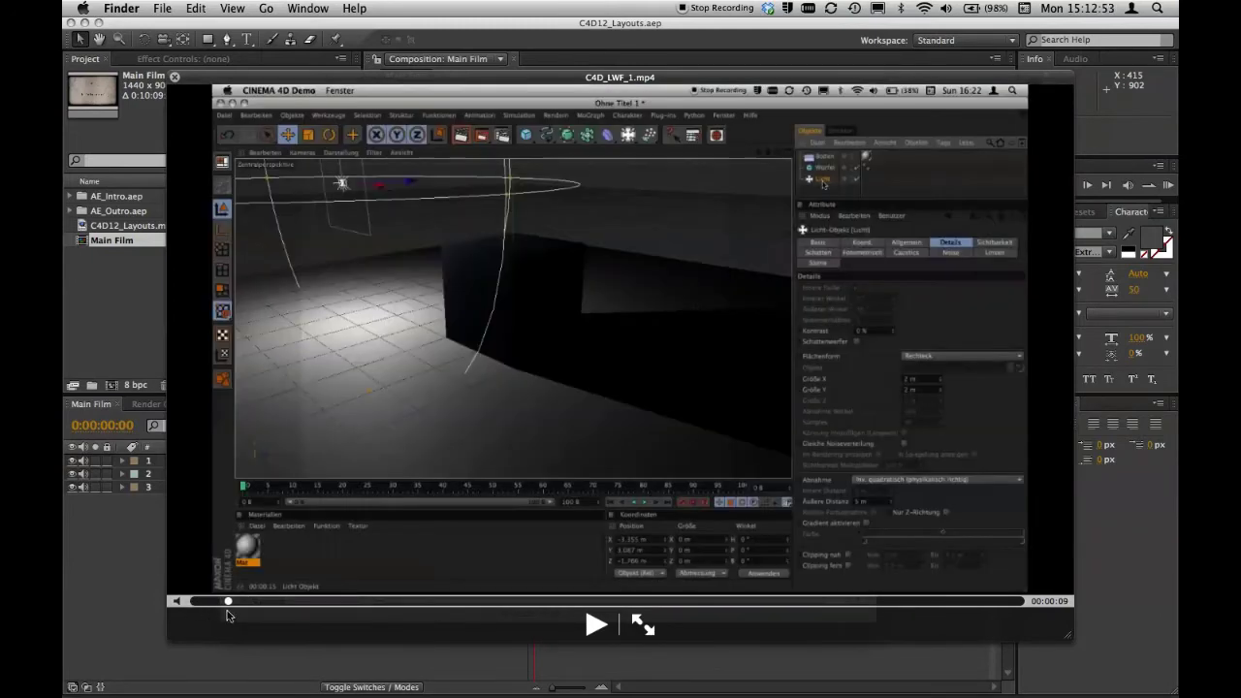
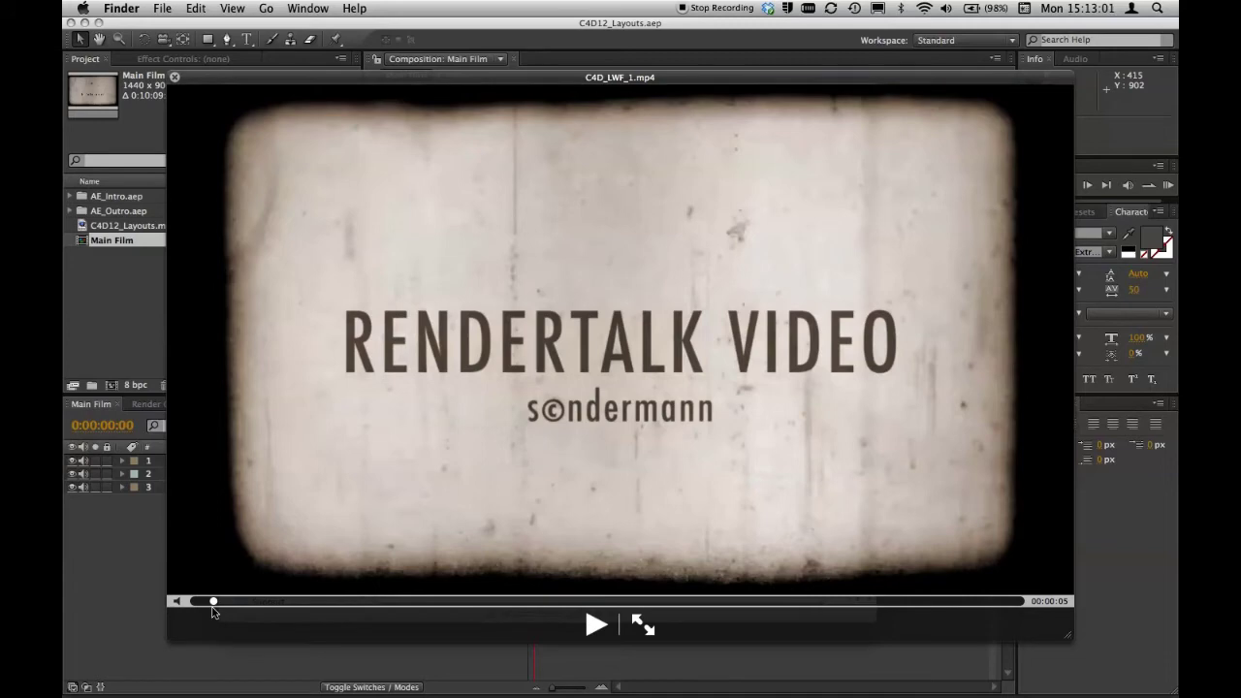
Skim the C4D_LWF_1.mp4 preview to its closing credit, then close it
left_click_drag(214, 611, 1000, 683)
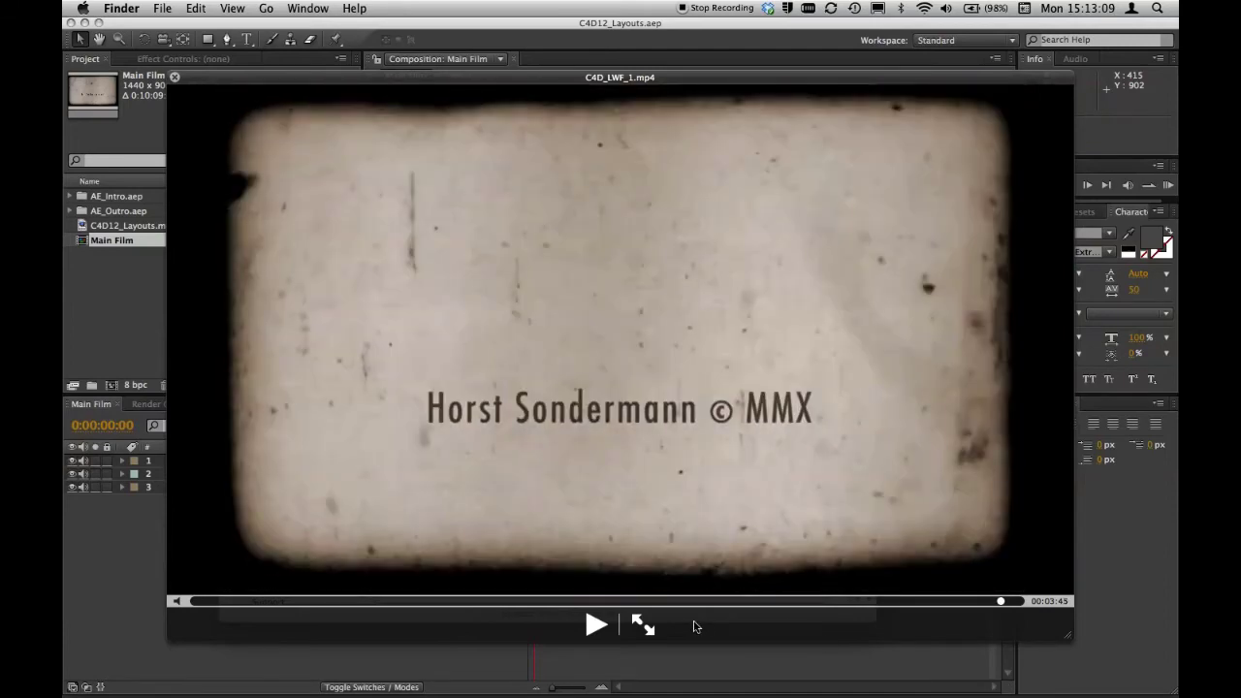
key("space")
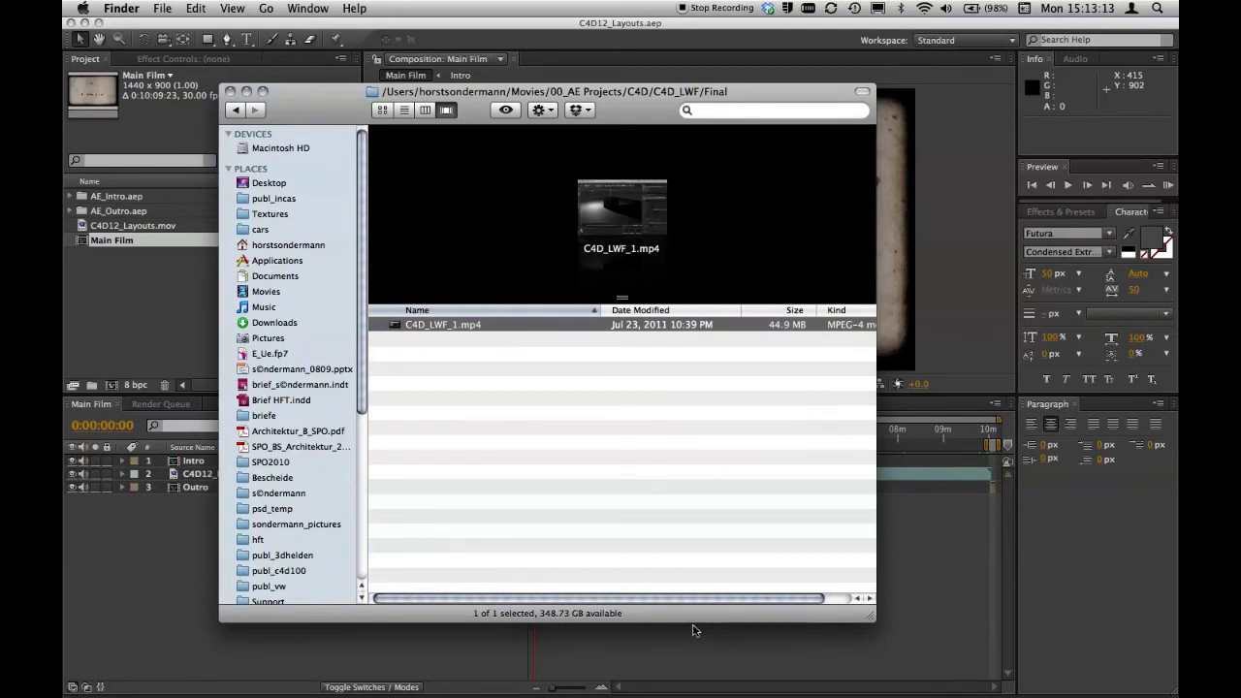
Switch from Finder back to After Effects showing the Main Film composition
key("super+Tab")
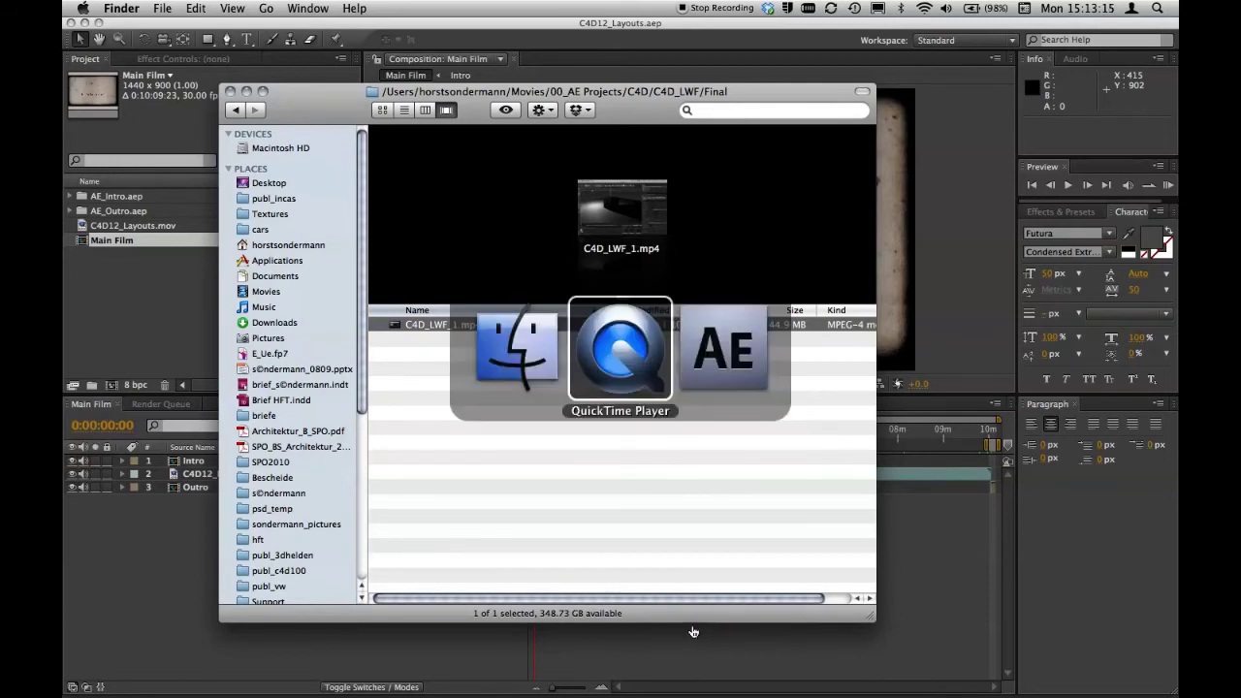
key("super+Tab")
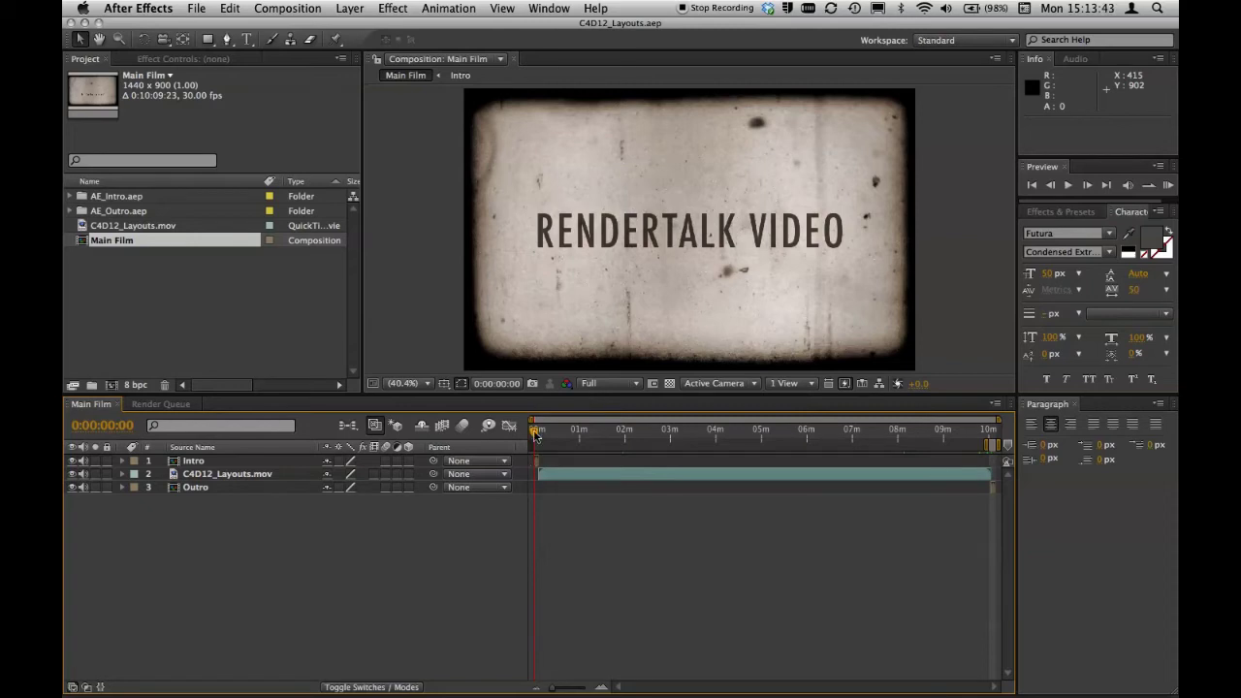
mouse_move(538, 433)
left_mouse_down()
mouse_move(571, 435)
mouse_move(552, 434)
left_mouse_up()
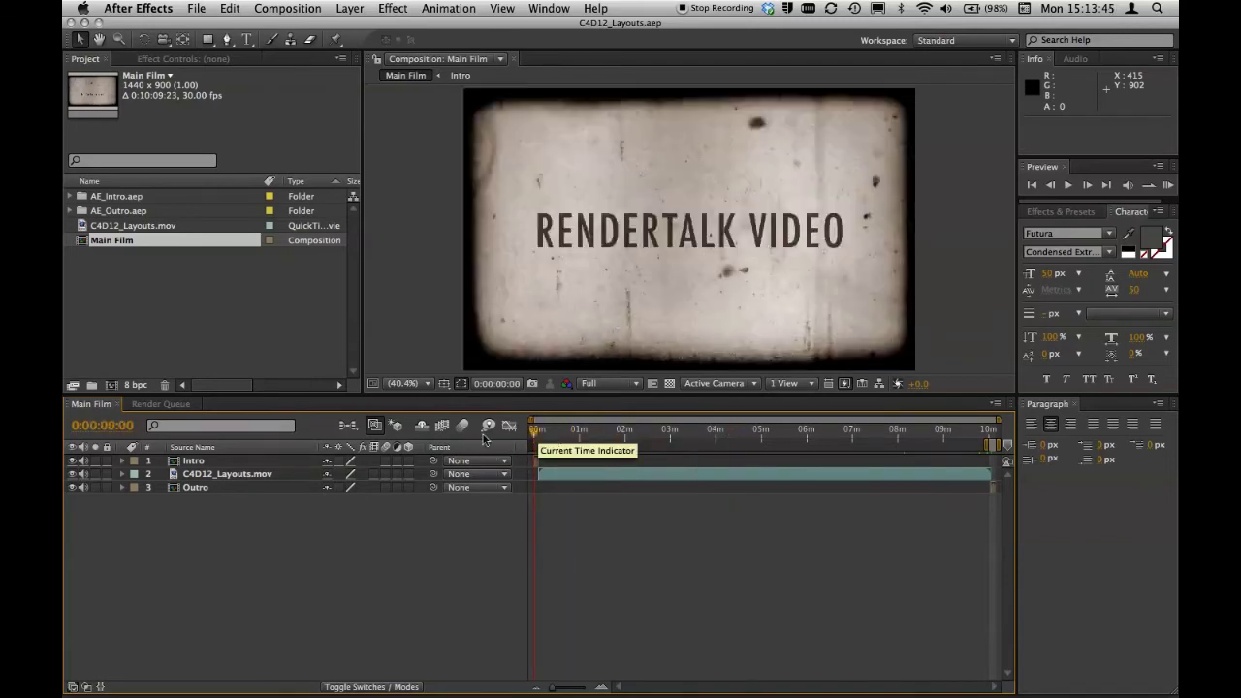
left_click_drag(697, 446, 544, 446)
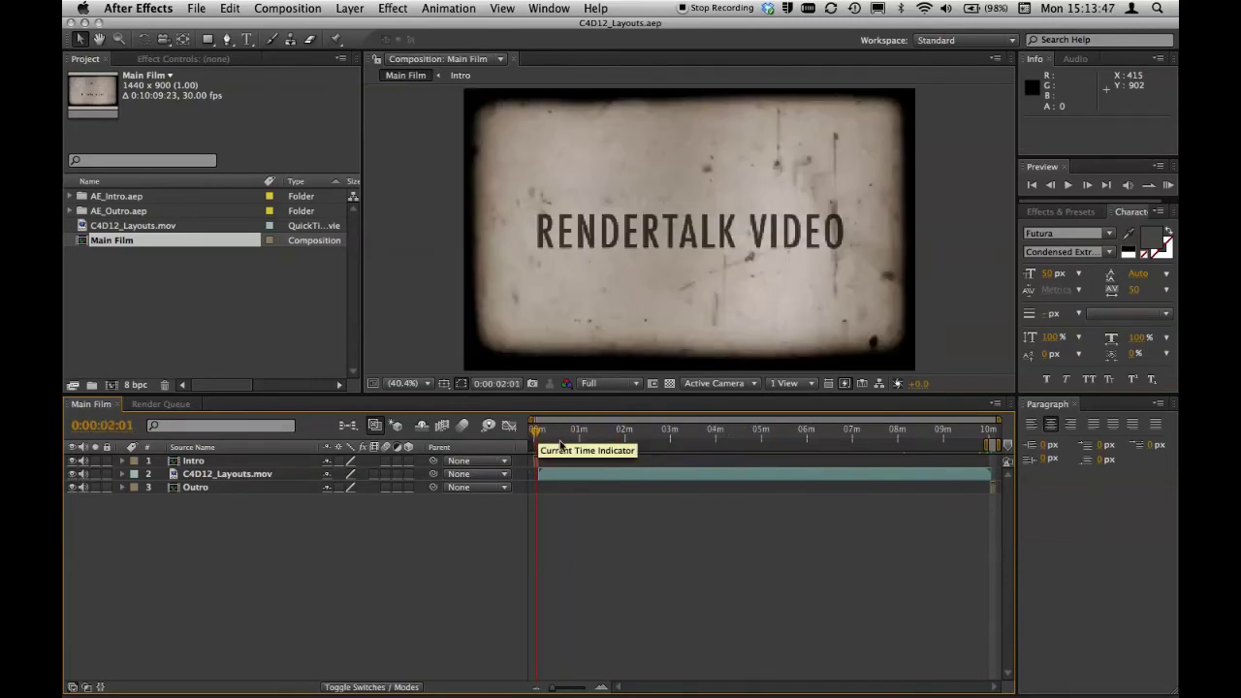
mouse_move(544, 446)
left_mouse_down()
mouse_move(527, 445)
mouse_move(629, 442)
left_mouse_up()
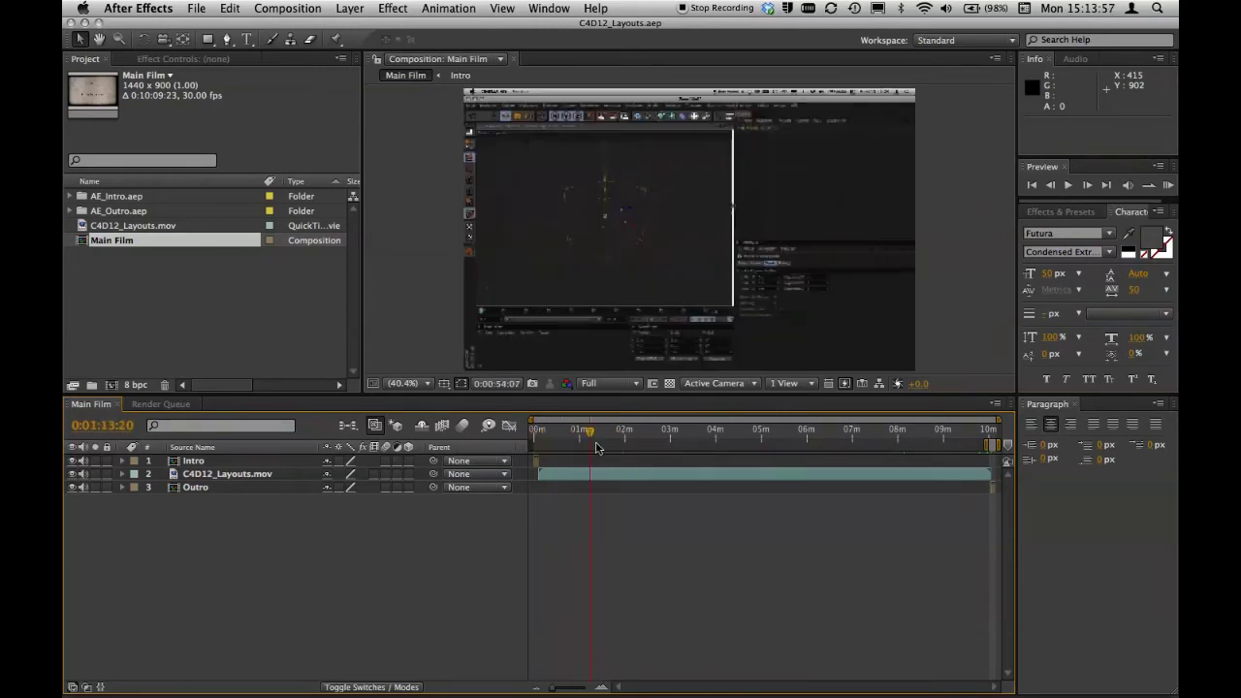
left_click_drag(629, 443, 507, 448)
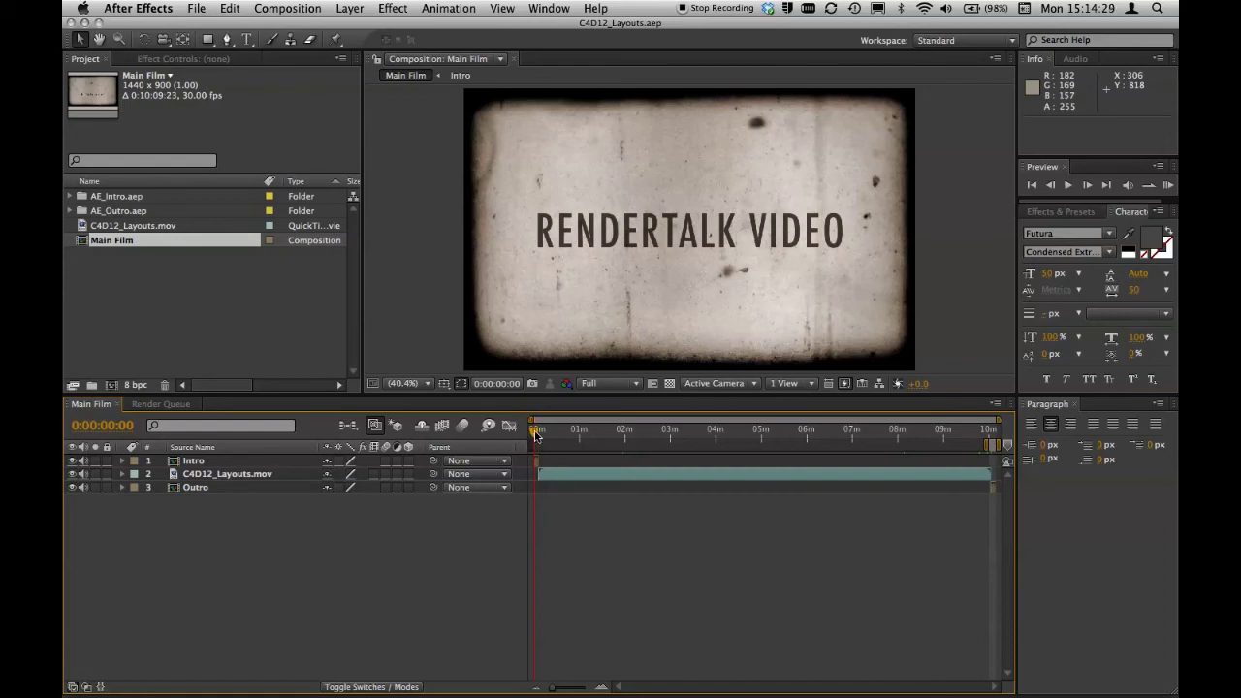
mouse_move(535, 433)
left_mouse_down()
mouse_move(681, 465)
mouse_move(535, 455)
left_mouse_up()
mouse_move(536, 431)
left_mouse_down()
mouse_move(565, 432)
mouse_move(525, 433)
left_mouse_up()
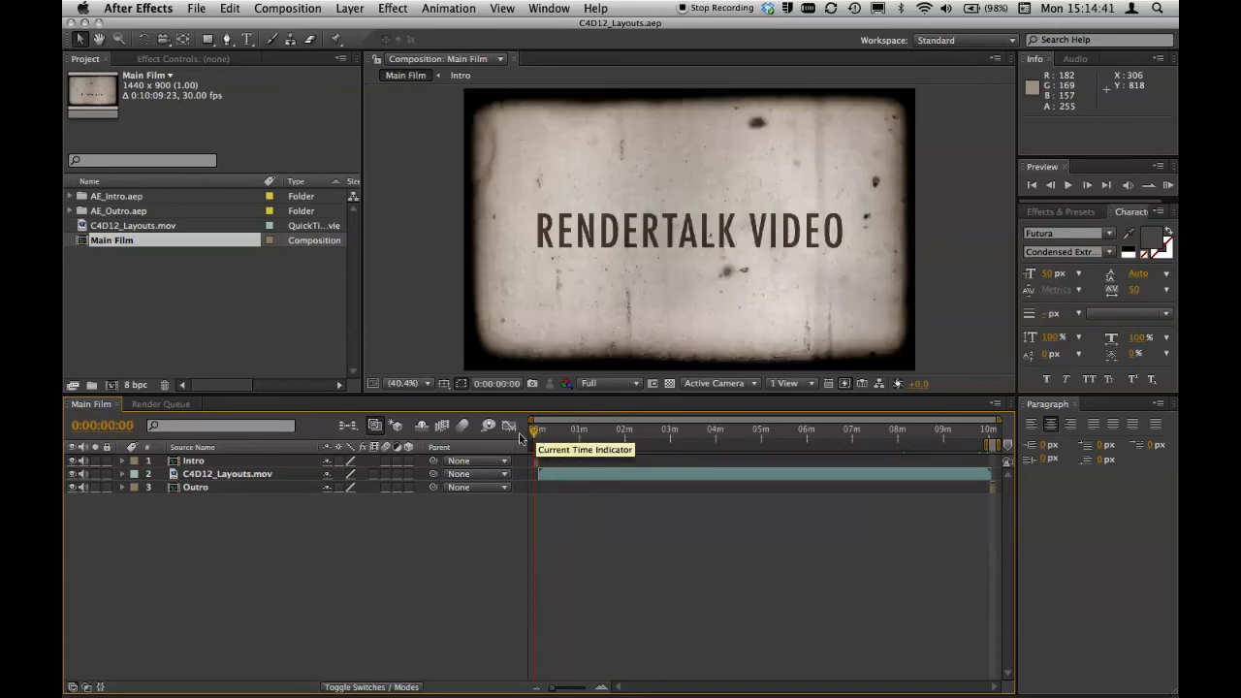